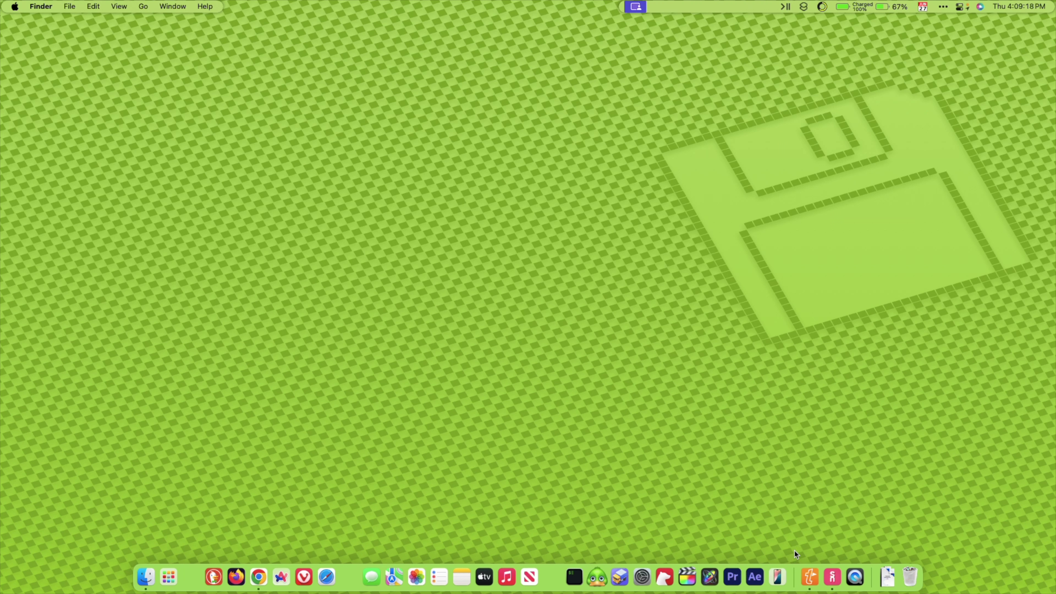
Step: Launch iPhone Mirroring, reconnect to the locked iPhone, and center its home-screen window on the desktop
{"action": "left_click", "coordinate": [775, 570]}
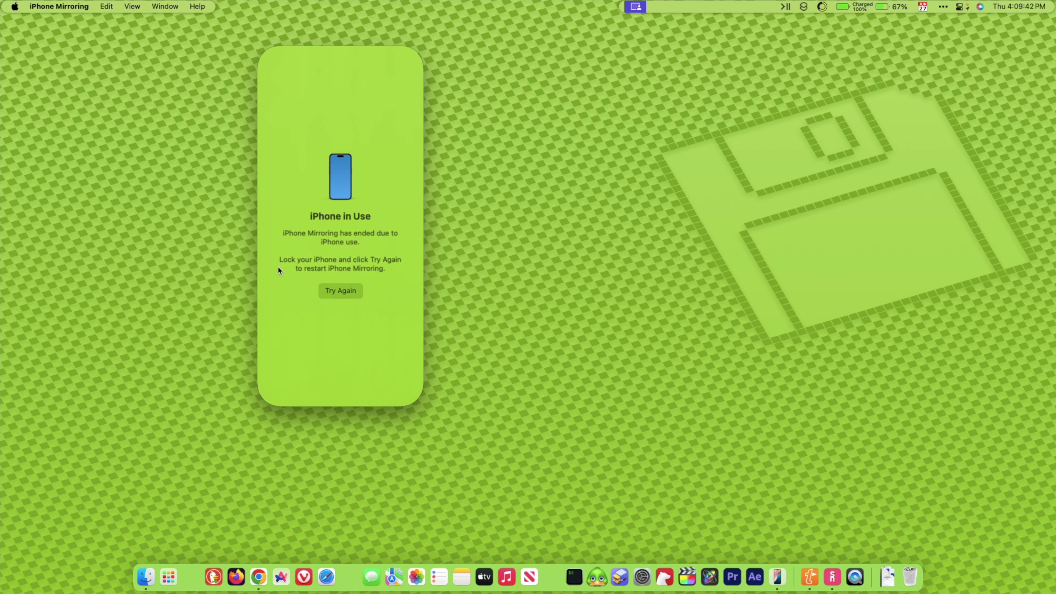
{"action": "left_click", "coordinate": [341, 291]}
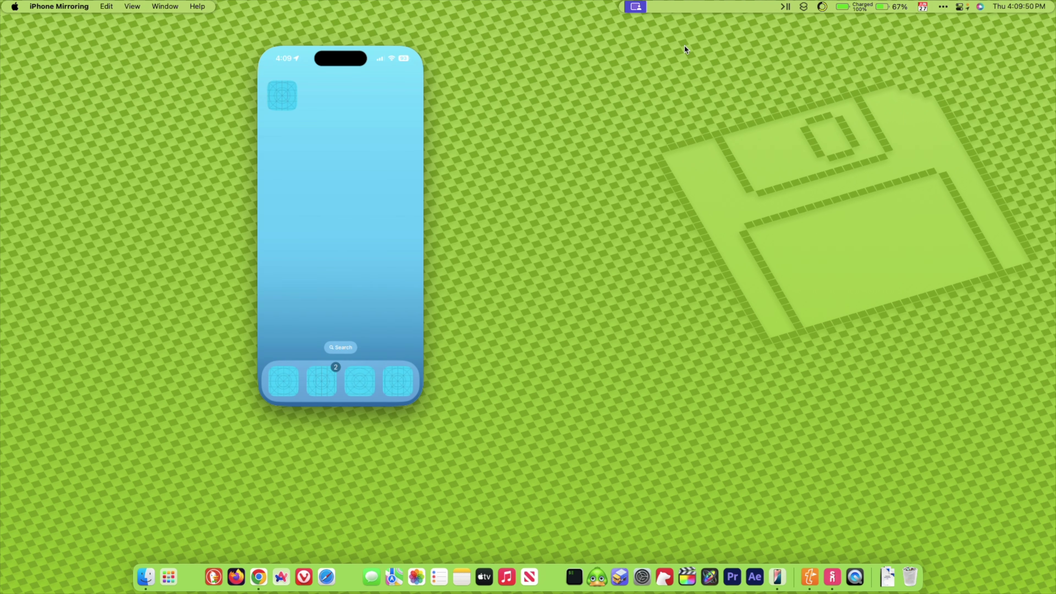
{"action": "left_click_drag", "start_coordinate": [298, 36], "coordinate": [485, 73]}
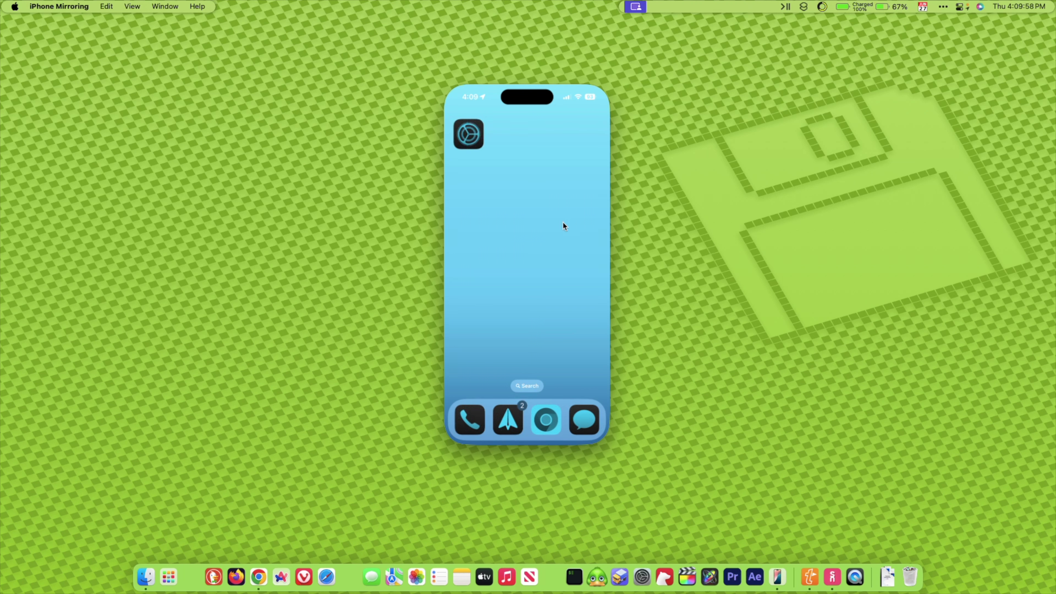
{"action": "left_click_drag", "start_coordinate": [564, 222], "coordinate": [426, 217]}
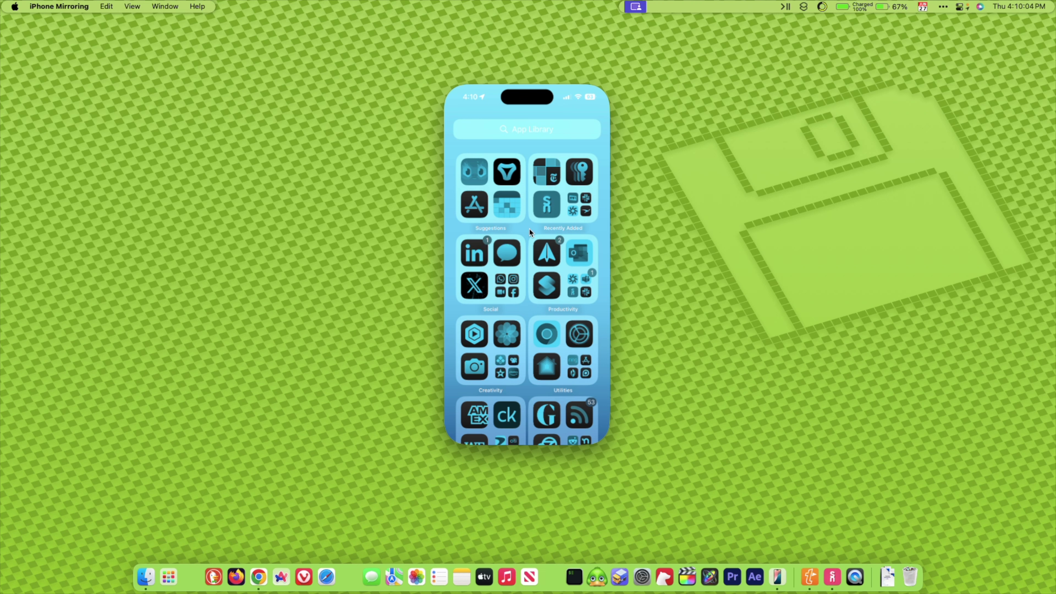
{"action": "left_click", "coordinate": [511, 129]}
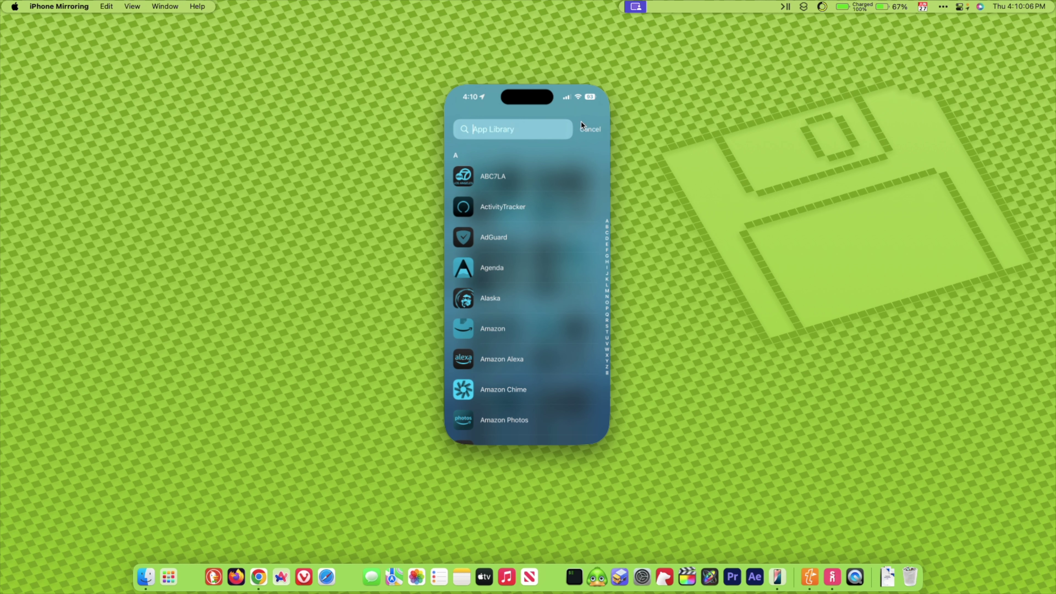
{"action": "left_click", "coordinate": [594, 131]}
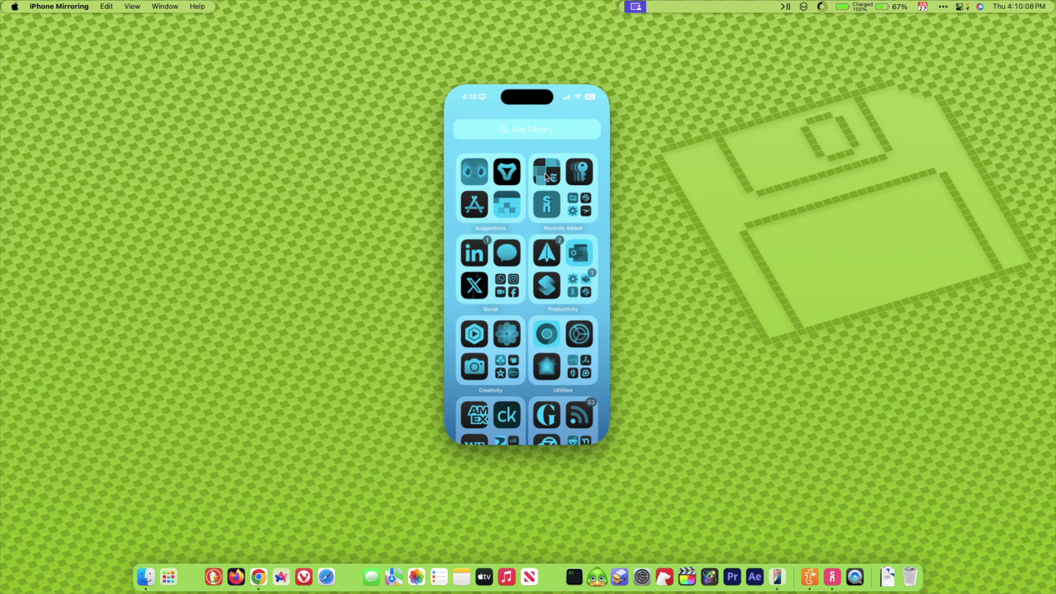
{"action": "left_click_drag", "start_coordinate": [471, 231], "coordinate": [642, 223]}
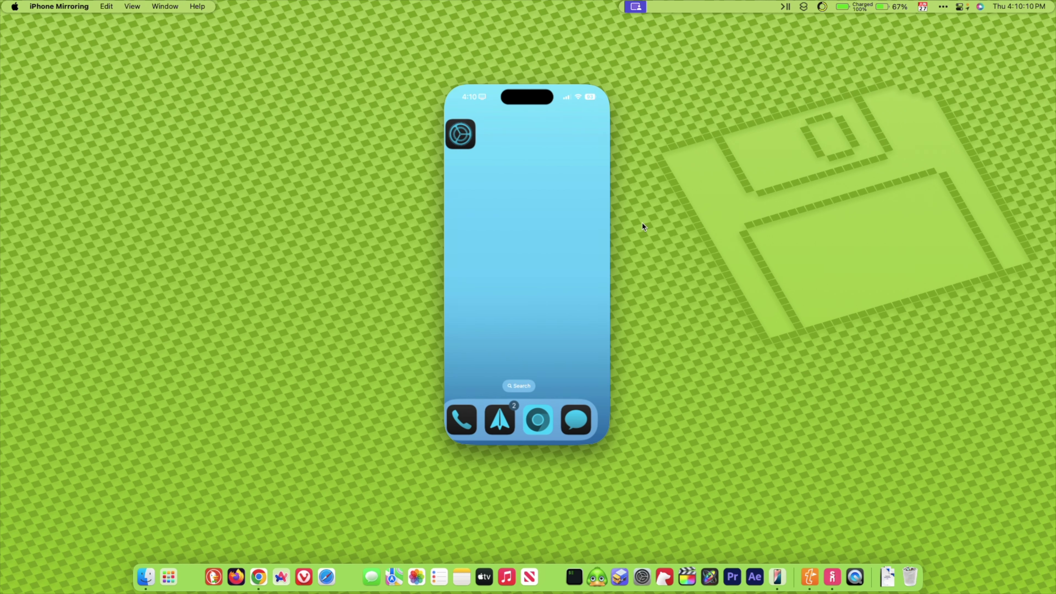
Step: Drag the mirrored iPhone window up-left near the top, then nudge it slightly right and down
{"action": "mouse_move", "coordinate": [552, 75]}
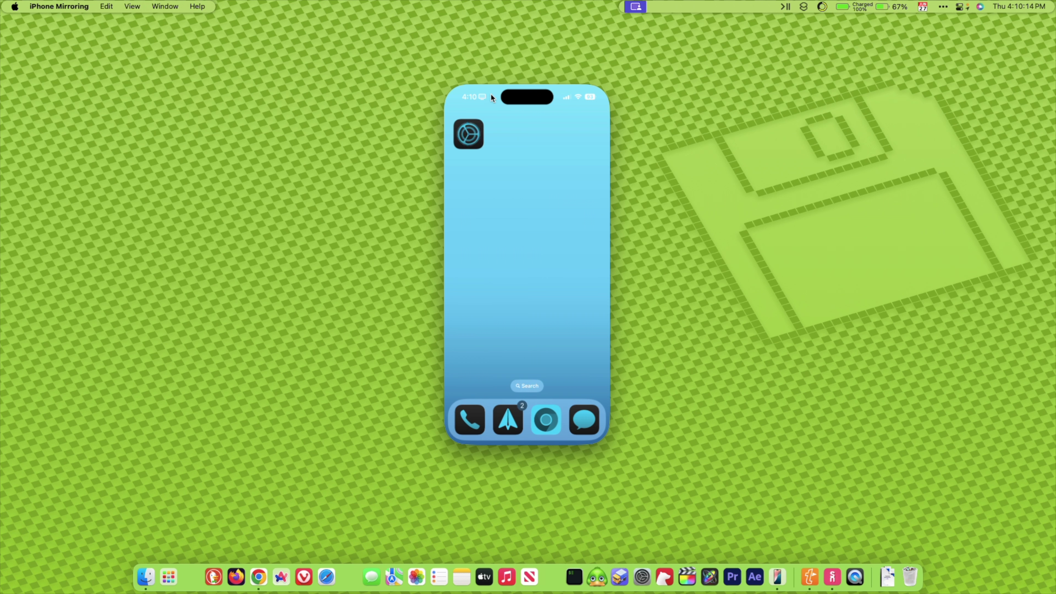
{"action": "mouse_move", "coordinate": [489, 82]}
{"action": "left_click_drag", "start_coordinate": [500, 68], "coordinate": [434, 30]}
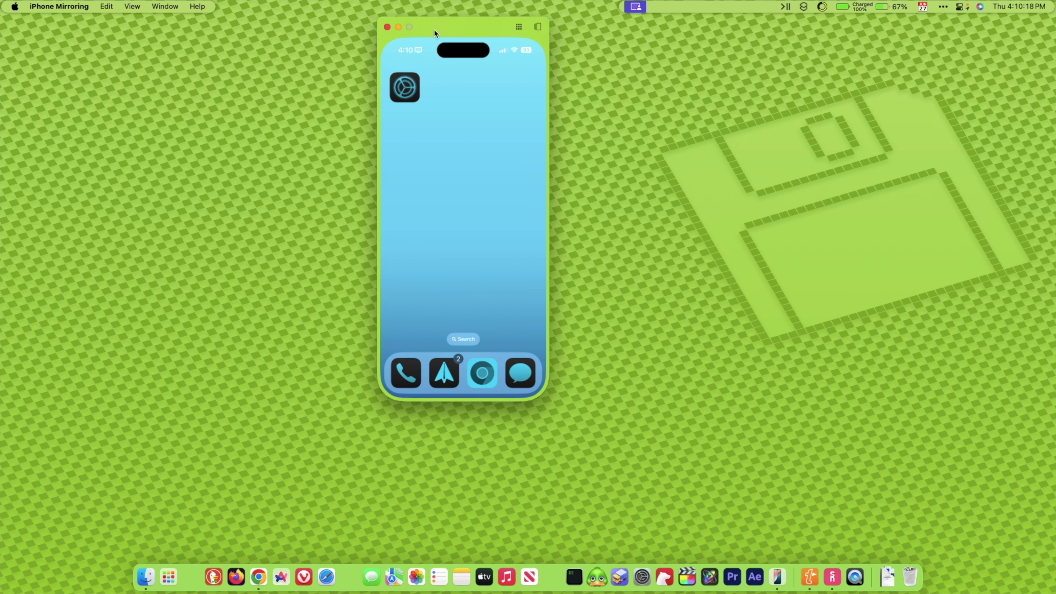
{"action": "mouse_move", "coordinate": [539, 32]}
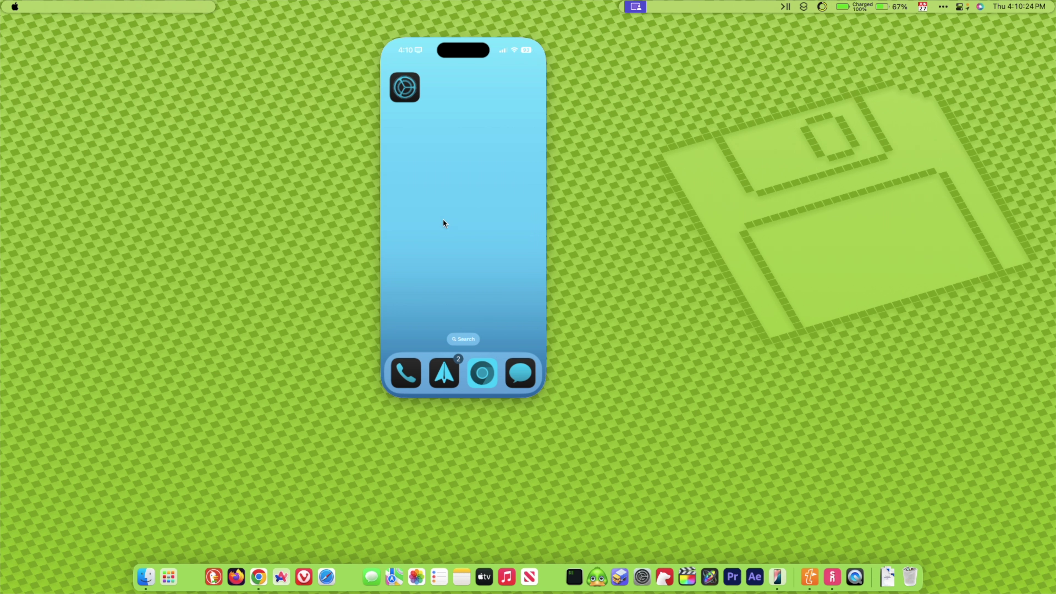
{"action": "mouse_move", "coordinate": [399, 28]}
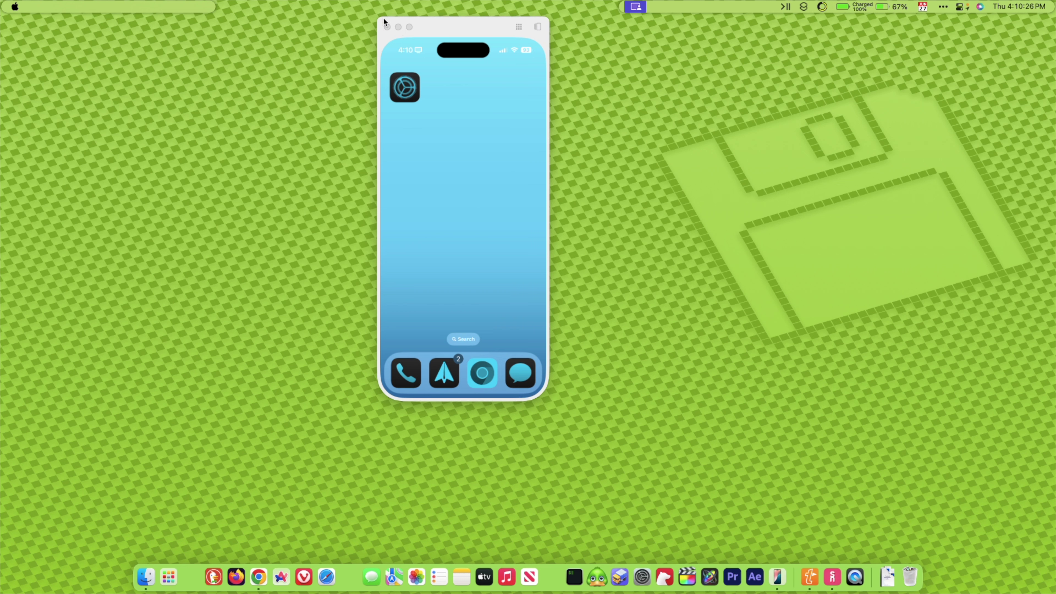
{"action": "left_click_drag", "start_coordinate": [465, 28], "coordinate": [510, 37]}
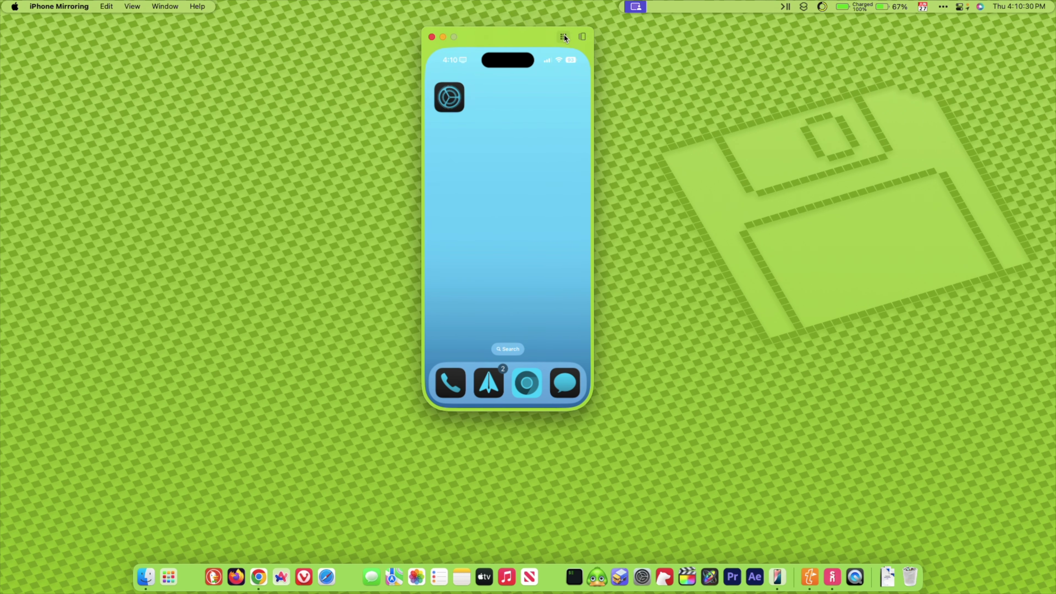
{"action": "left_click", "coordinate": [583, 37]}
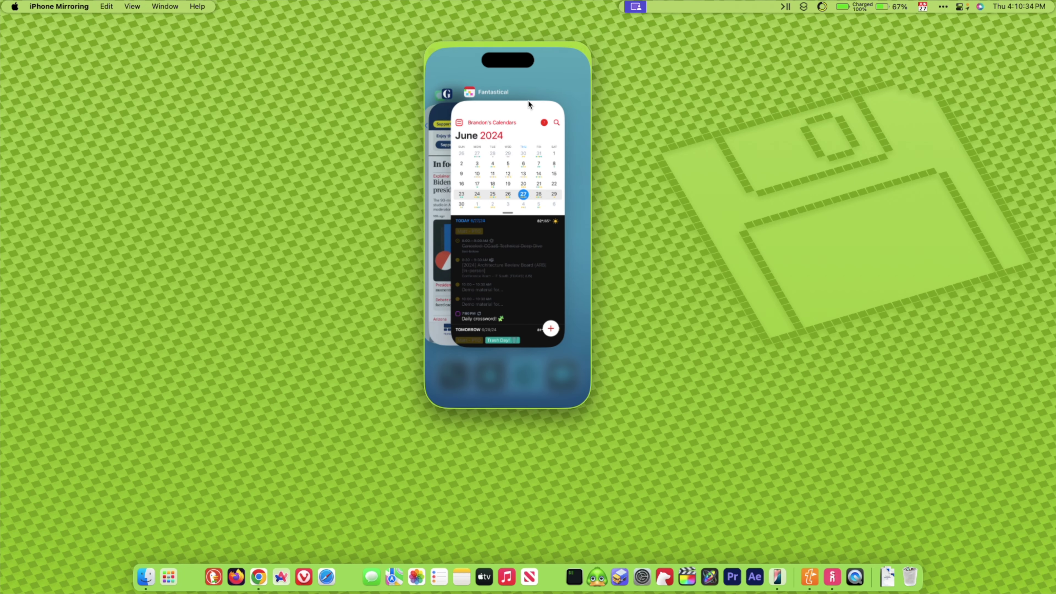
{"action": "left_click_drag", "start_coordinate": [496, 140], "coordinate": [457, 146]}
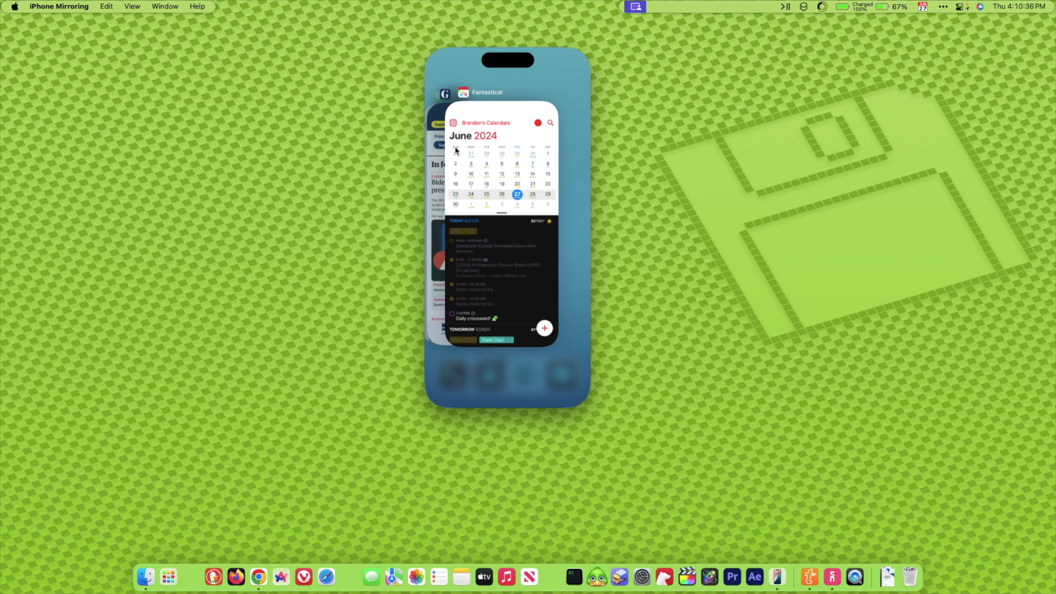
{"action": "left_click", "coordinate": [552, 78]}
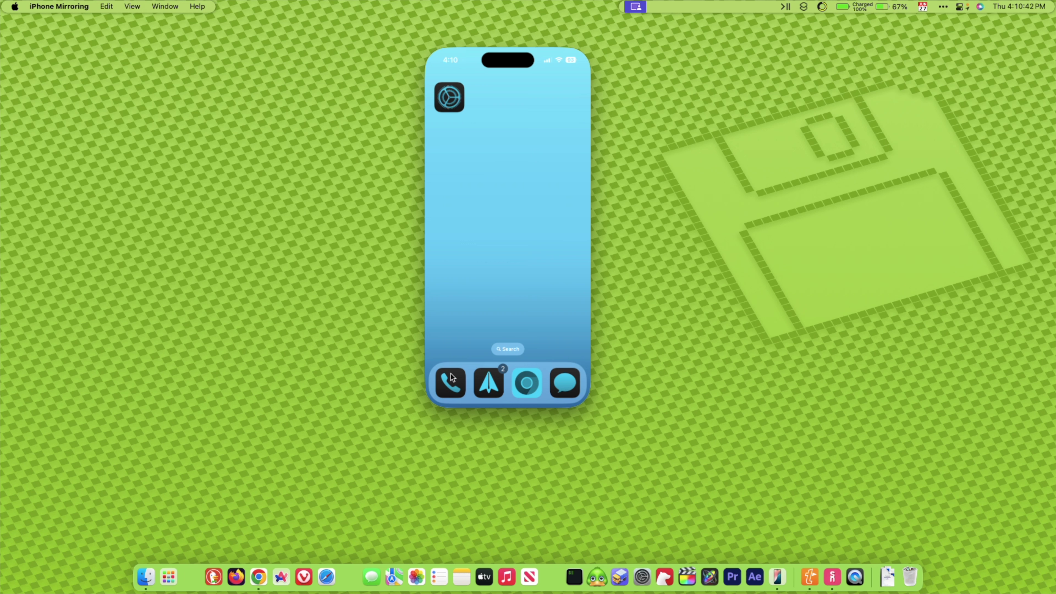
{"action": "left_click", "coordinate": [449, 102]}
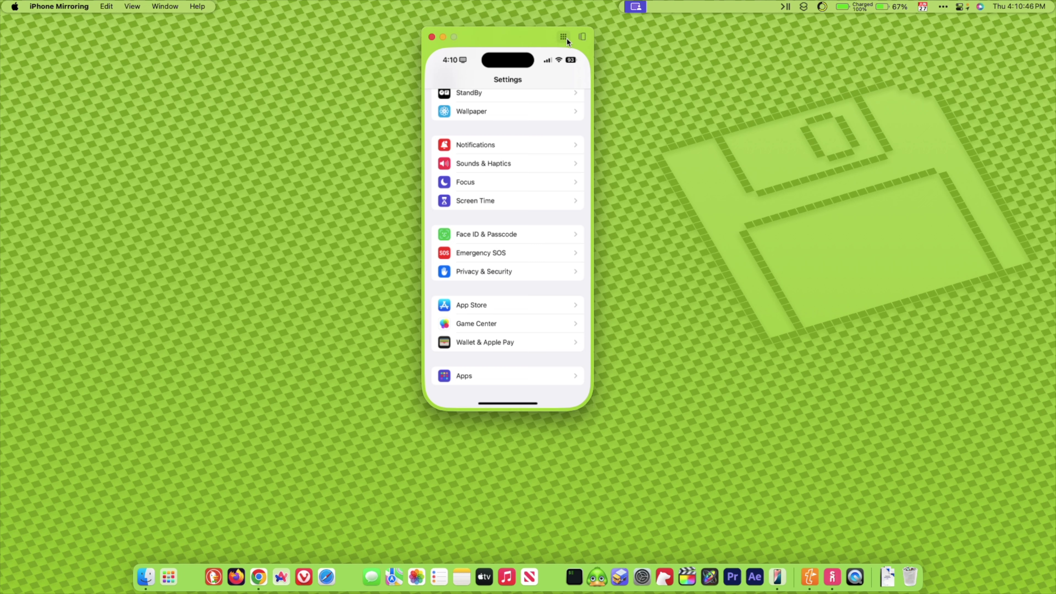
{"action": "left_click", "coordinate": [563, 37]}
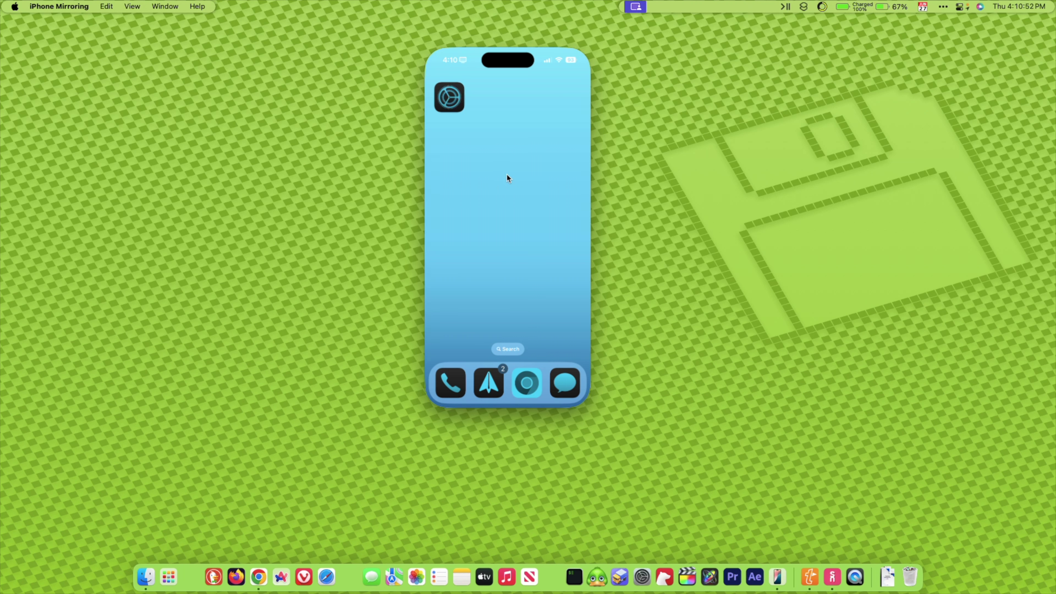
{"action": "left_click", "coordinate": [450, 102]}
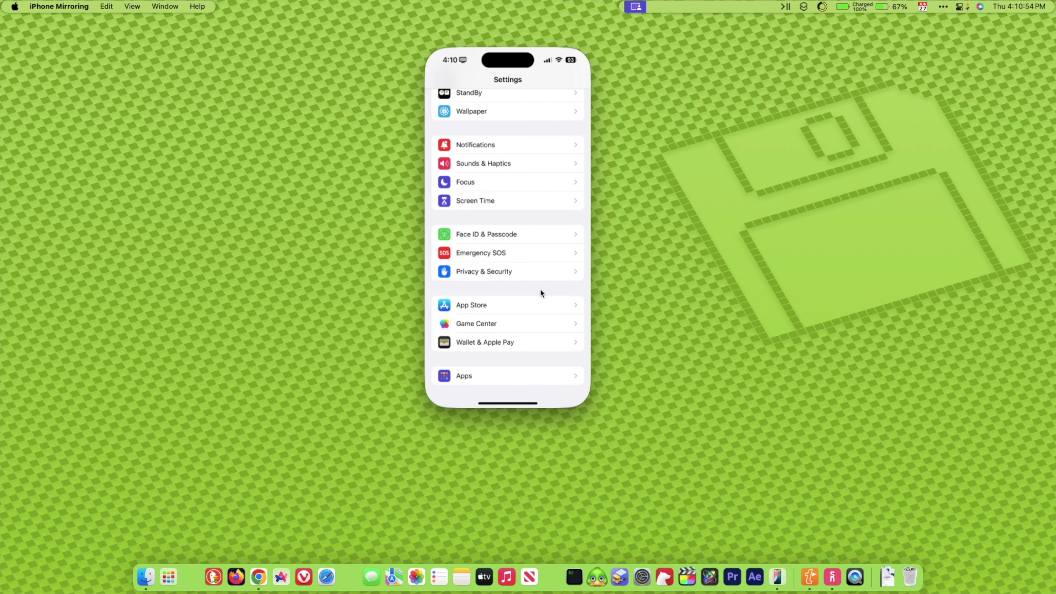
{"action": "left_click", "coordinate": [503, 327]}
{"action": "left_click", "coordinate": [563, 37]}
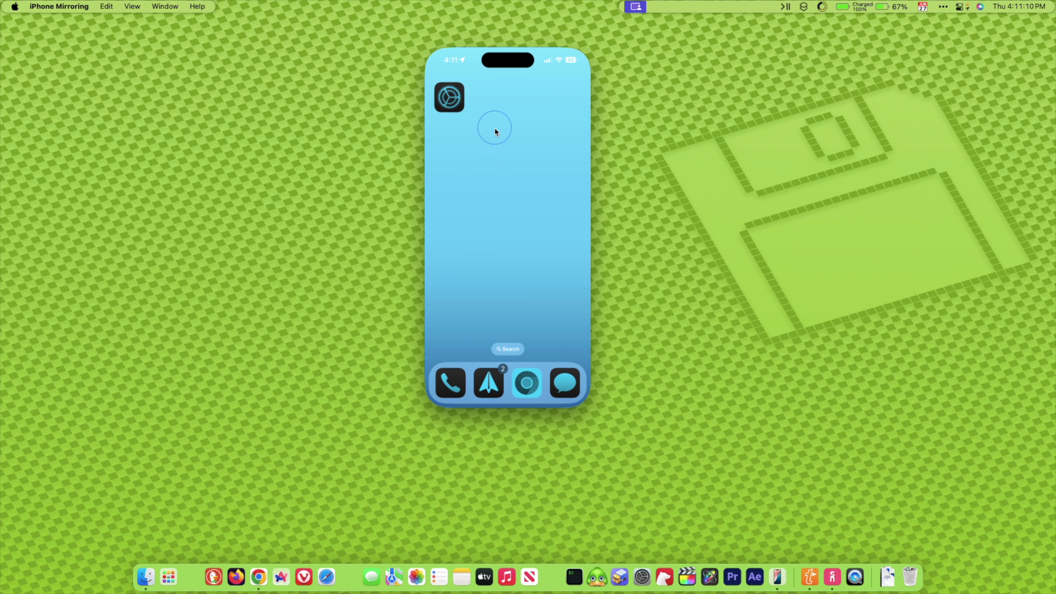
{"action": "left_click", "coordinate": [456, 105]}
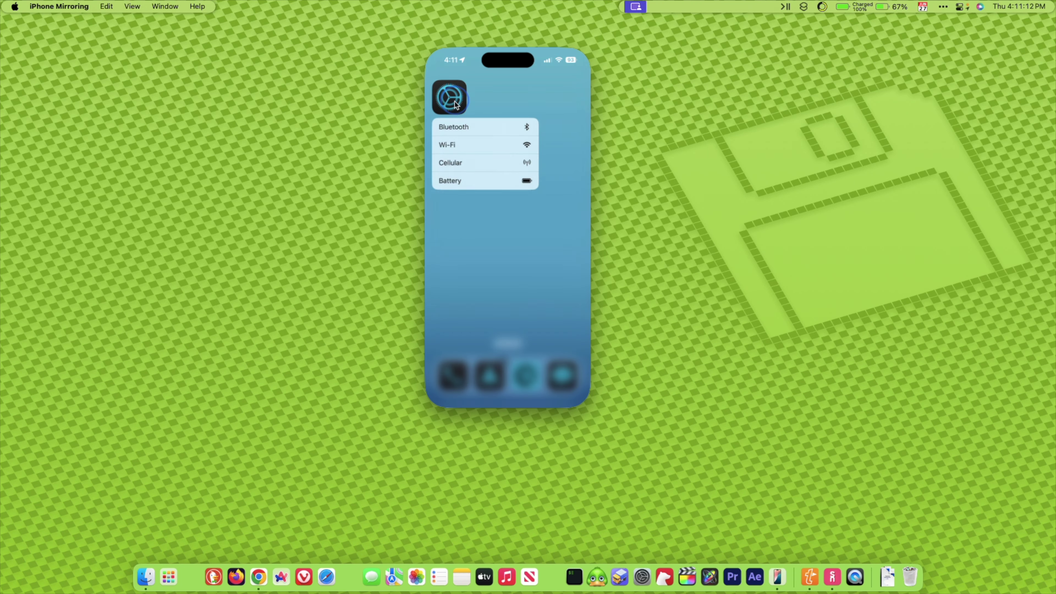
{"action": "left_click", "coordinate": [511, 91]}
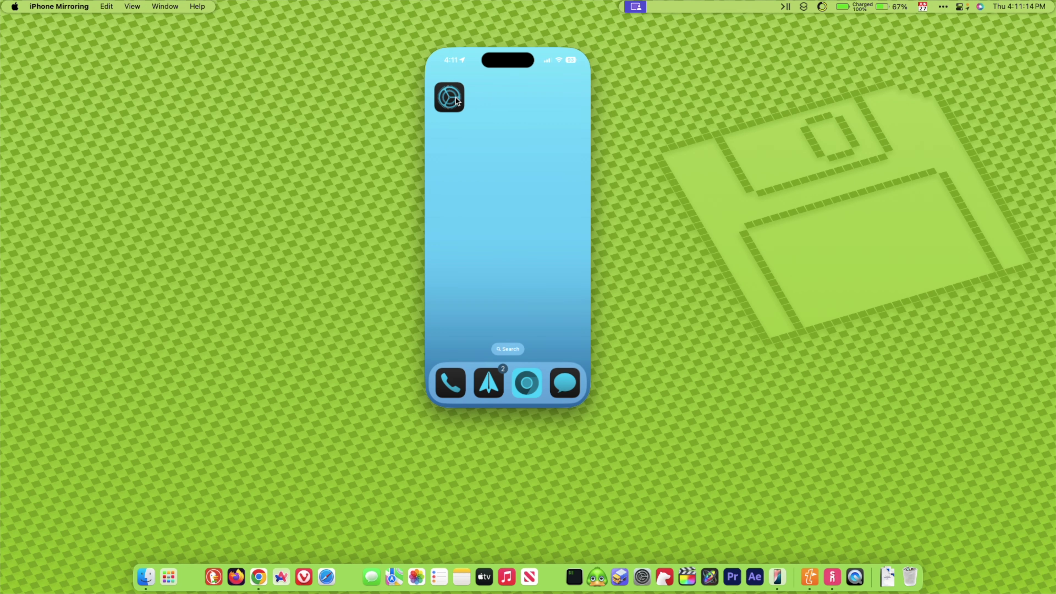
{"action": "right_click", "coordinate": [452, 101]}
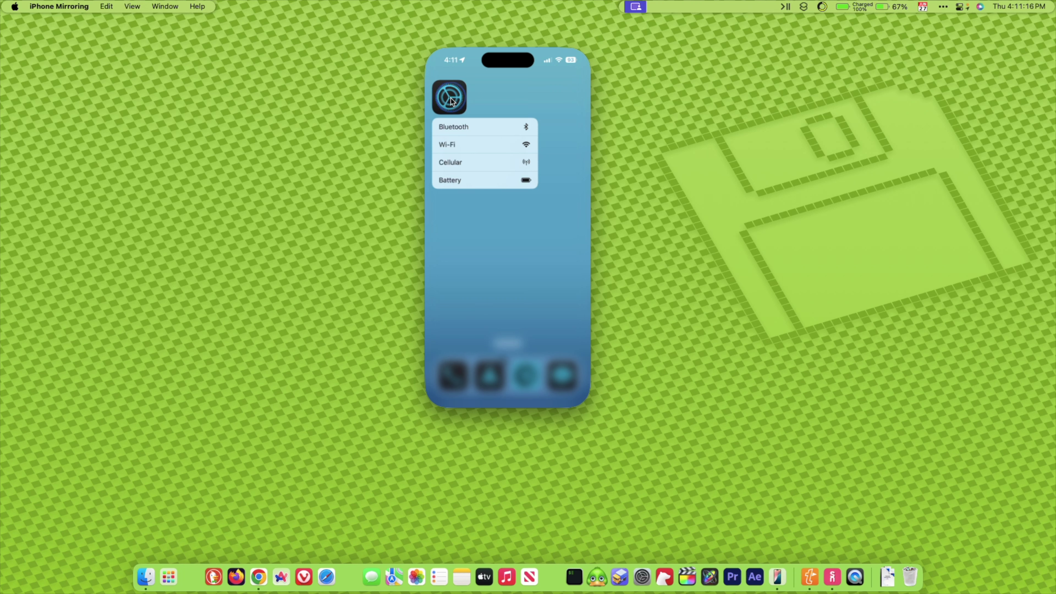
{"action": "left_click", "coordinate": [537, 90]}
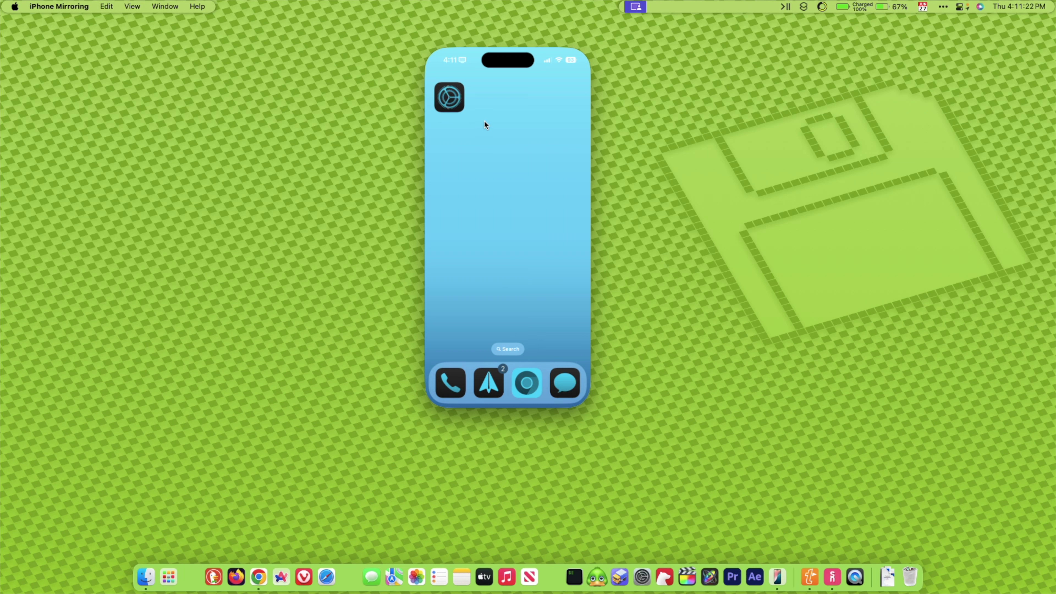
{"action": "left_click", "coordinate": [510, 155]}
{"action": "left_click", "coordinate": [559, 60]}
{"action": "left_click", "coordinate": [549, 63]}
{"action": "left_click", "coordinate": [571, 62]}
{"action": "left_click", "coordinate": [528, 185]}
{"action": "left_click", "coordinate": [543, 54]}
{"action": "left_click", "coordinate": [75, 7]}
{"action": "left_click", "coordinate": [70, 47]}
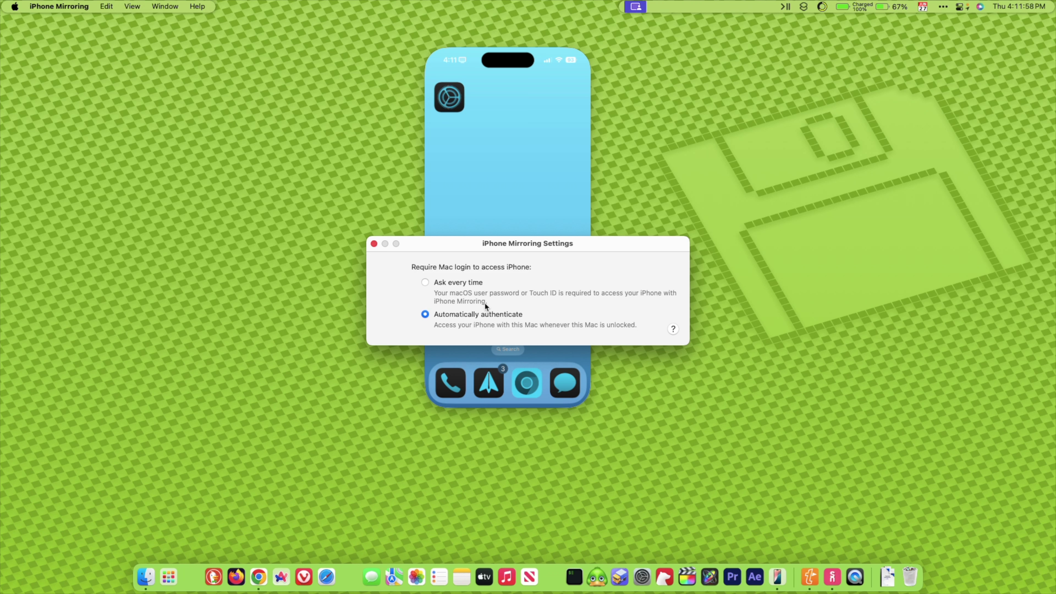
{"action": "left_click", "coordinate": [374, 244]}
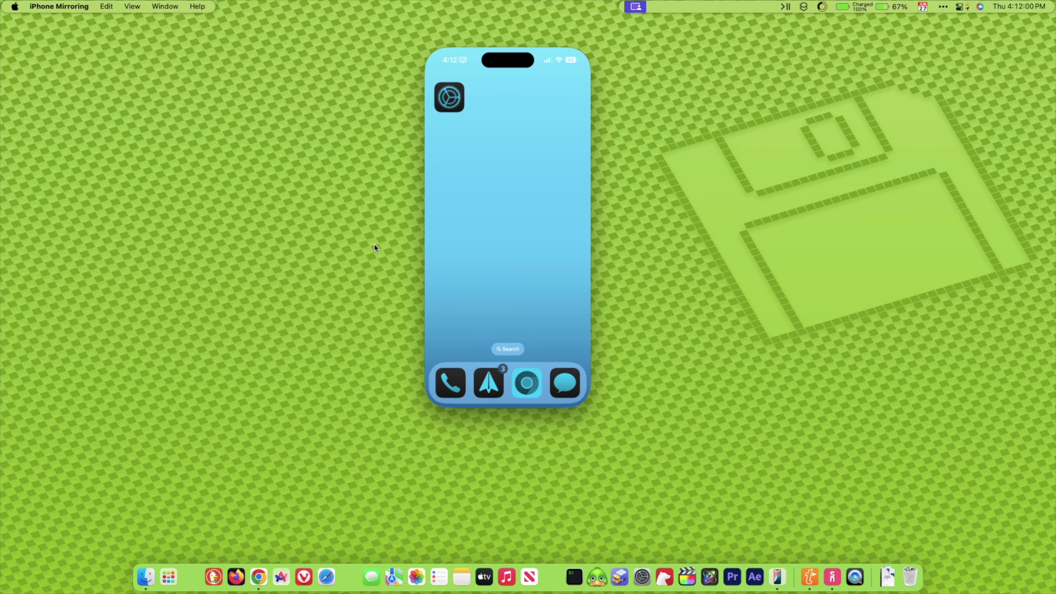
Step: Show the iPhone's app switcher from the View menu, then return to the home screen
{"action": "left_click", "coordinate": [109, 7]}
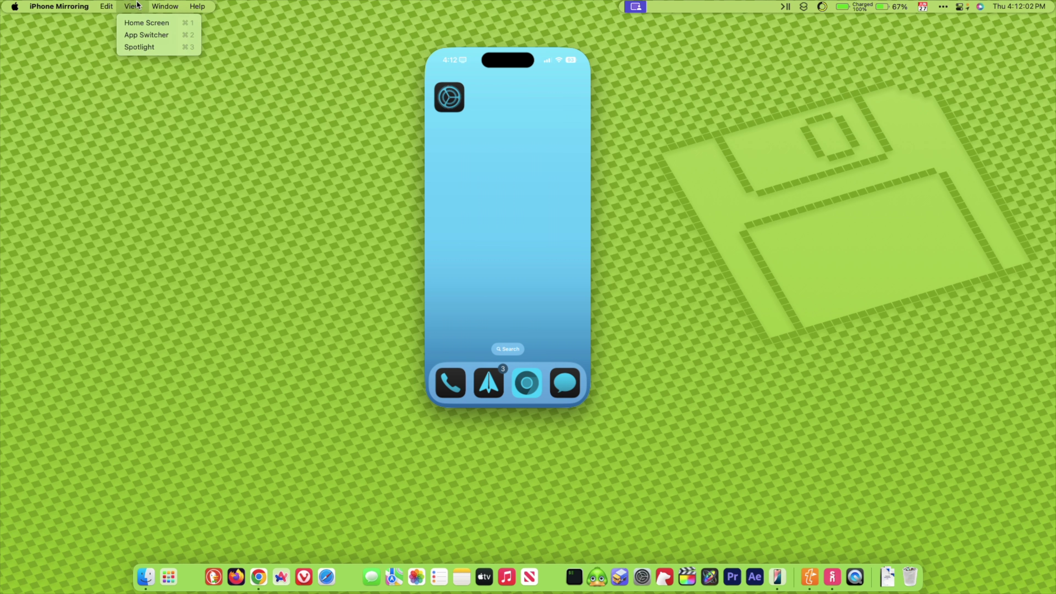
{"action": "mouse_move", "coordinate": [163, 5]}
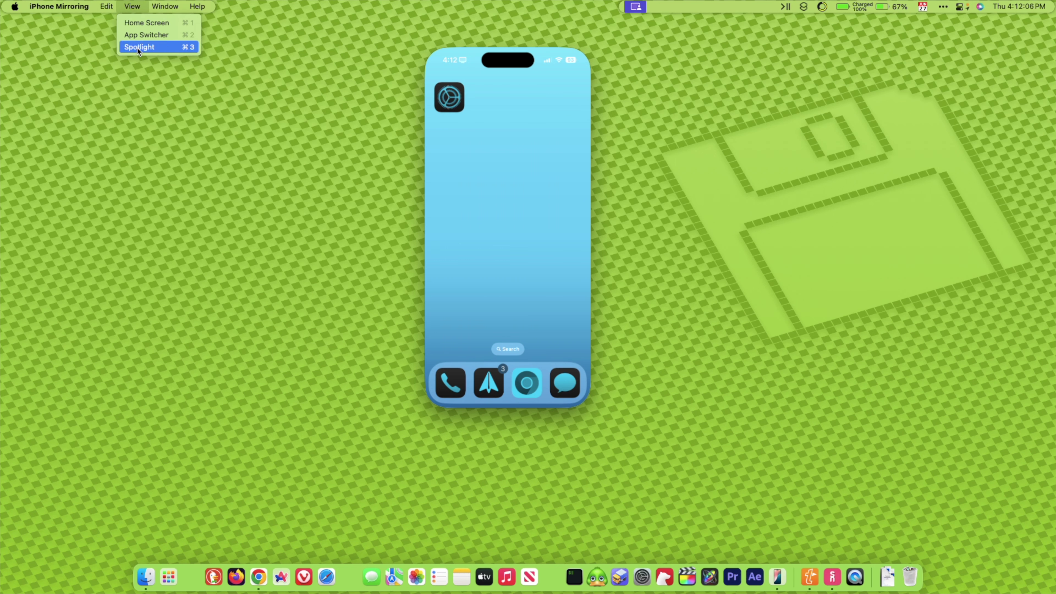
{"action": "left_click", "coordinate": [136, 38]}
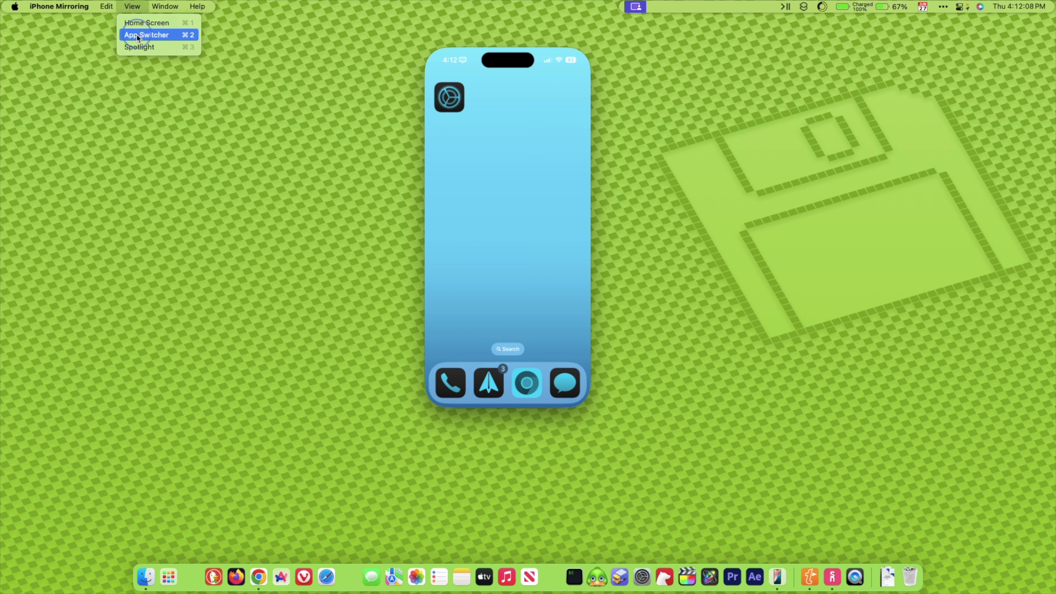
{"action": "left_click", "coordinate": [132, 5]}
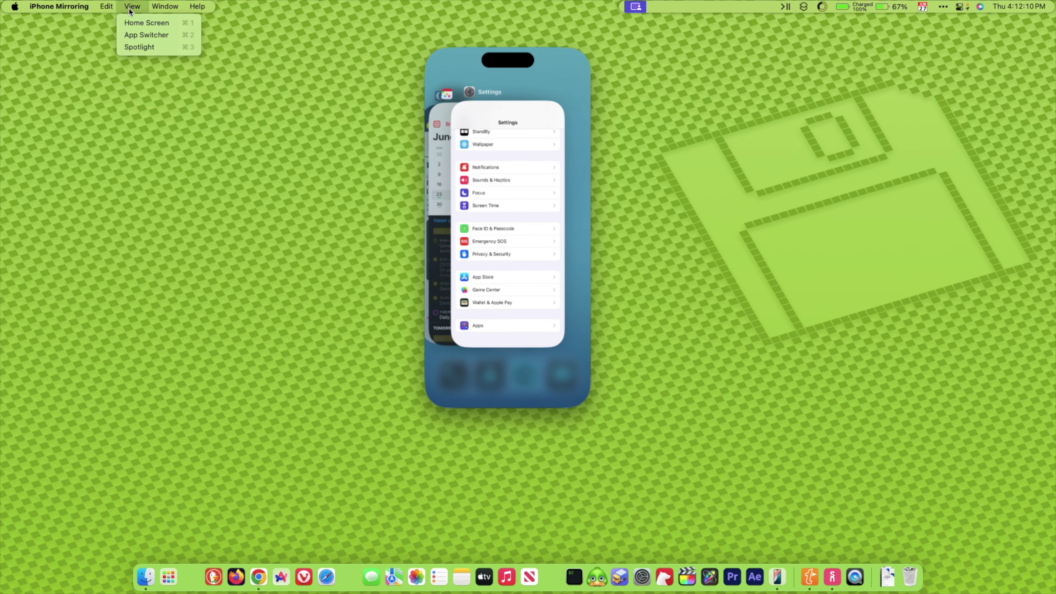
{"action": "left_click", "coordinate": [141, 23]}
Step: Open Spotlight via View, switch to the app switcher, then bring Spotlight search back
{"action": "left_click", "coordinate": [132, 5]}
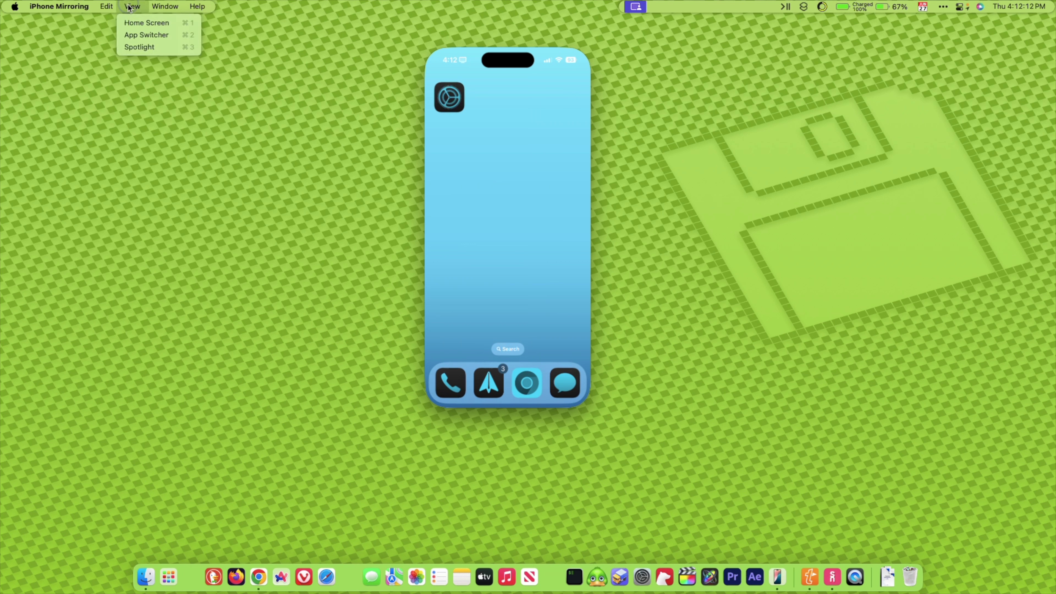
{"action": "left_click", "coordinate": [137, 53]}
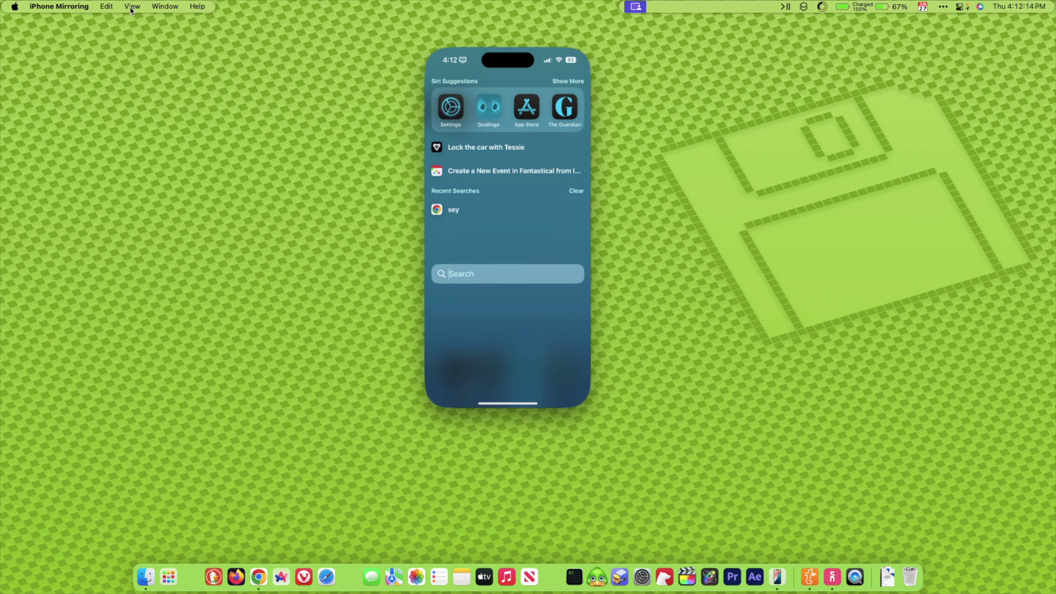
{"action": "left_click", "coordinate": [133, 5]}
{"action": "left_click", "coordinate": [140, 37]}
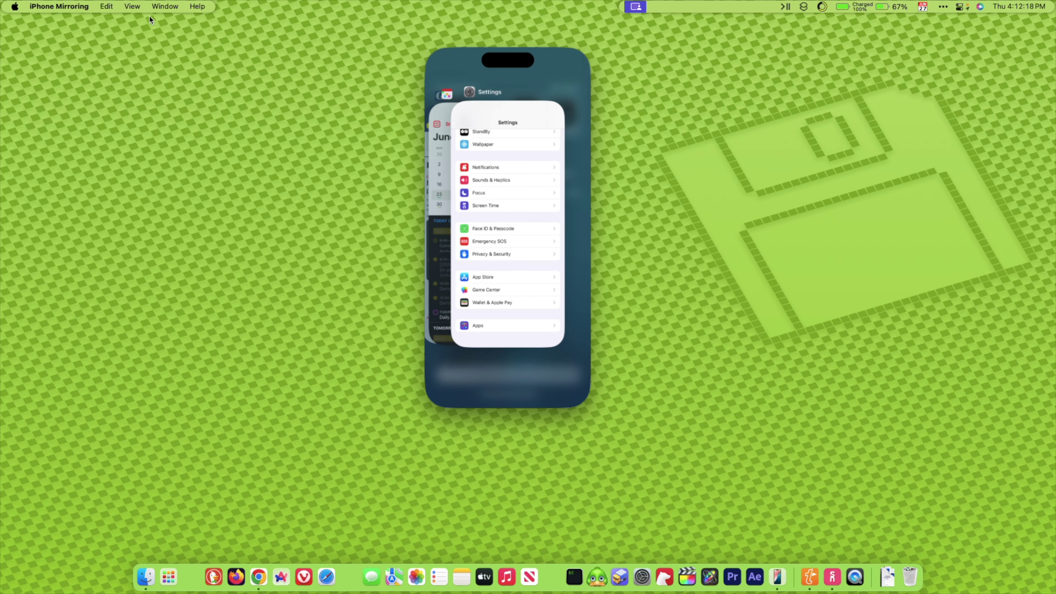
{"action": "left_click", "coordinate": [562, 36]}
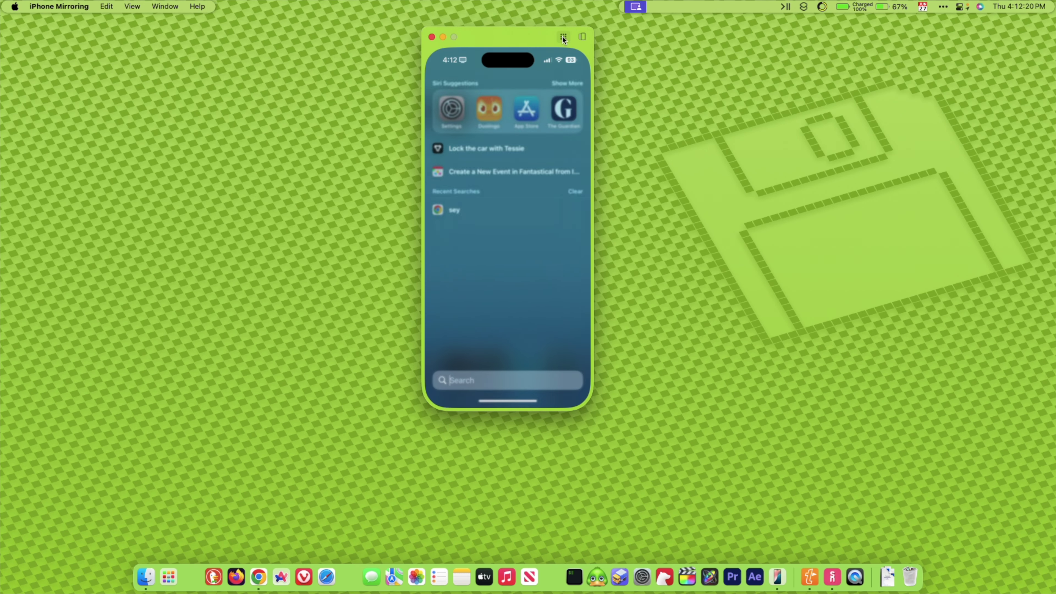